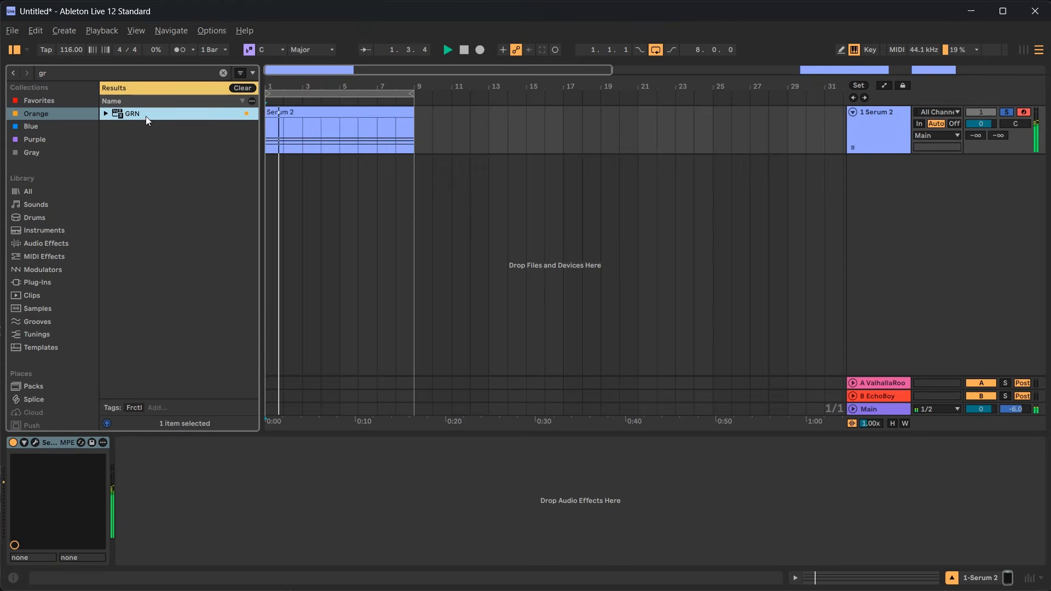
- Add the GRN effect to the Serum 2 track and set its mix to 1.00
{"action": "left_click_drag", "start_coordinate": [145, 116], "coordinate": [303, 138]}
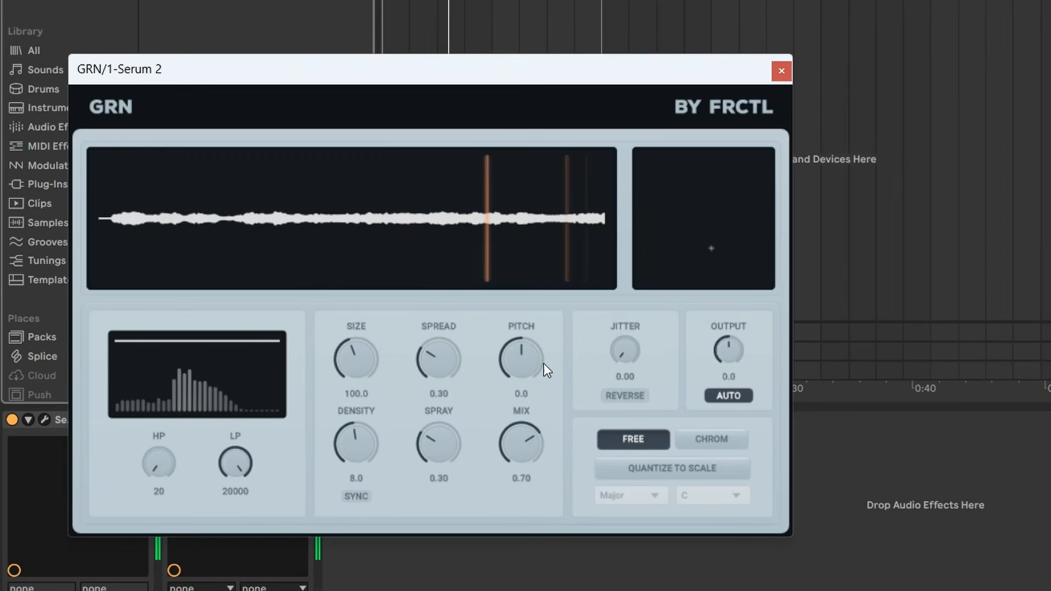
{"action": "left_click_drag", "start_coordinate": [536, 448], "coordinate": [543, 329]}
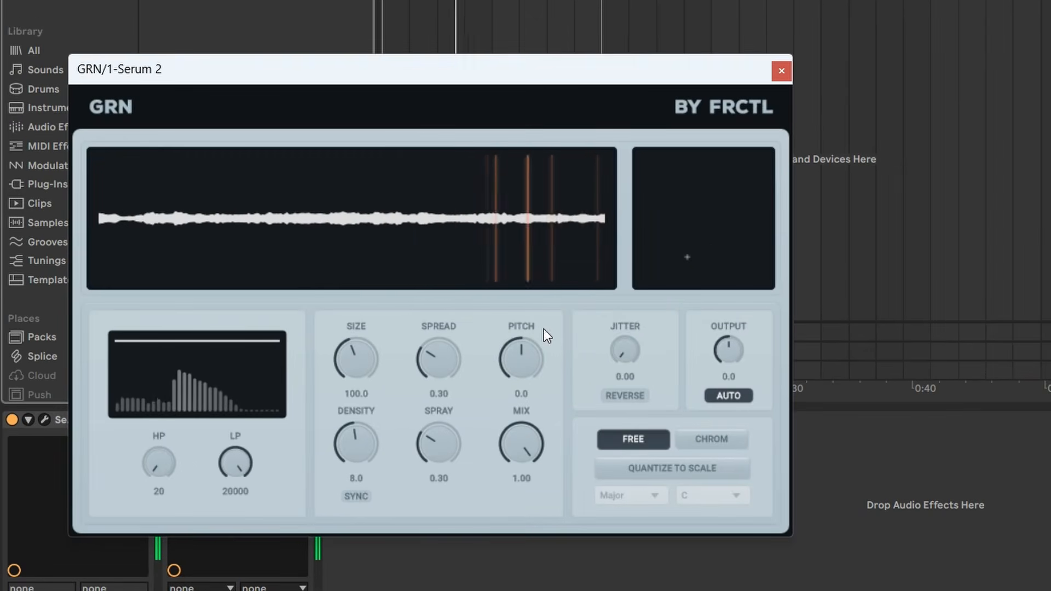
- Set GRN's grain size to 138.7, density to 50.0 and spray to 1.00
{"action": "mouse_move", "coordinate": [364, 353]}
{"action": "left_mouse_down"}
{"action": "mouse_move", "coordinate": [349, 417]}
{"action": "mouse_move", "coordinate": [381, 290]}
{"action": "mouse_move", "coordinate": [373, 235]}
{"action": "mouse_move", "coordinate": [369, 335]}
{"action": "left_mouse_up"}
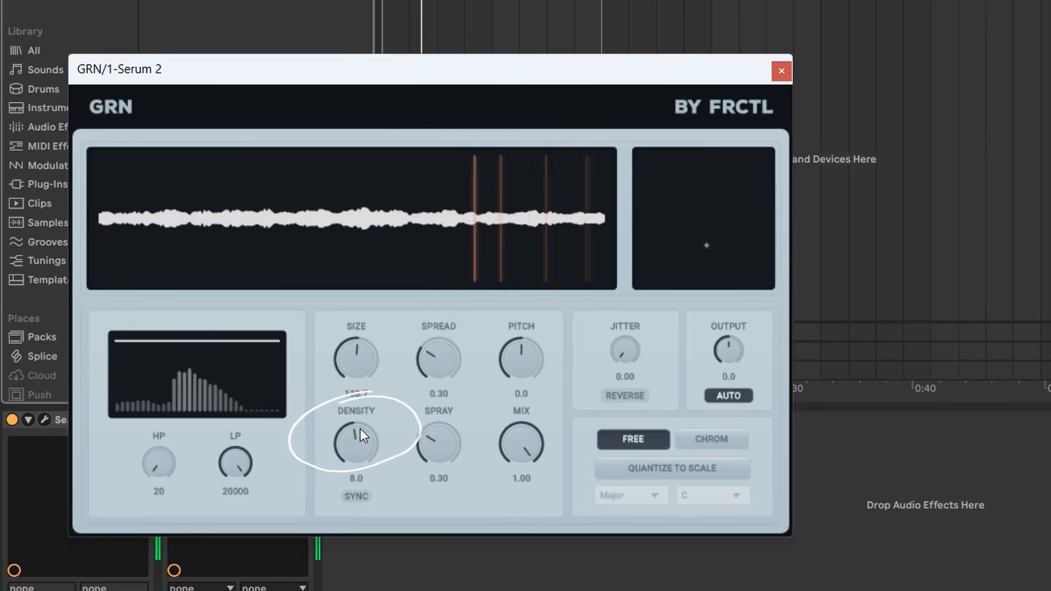
{"action": "left_click_drag", "start_coordinate": [360, 428], "coordinate": [349, 477]}
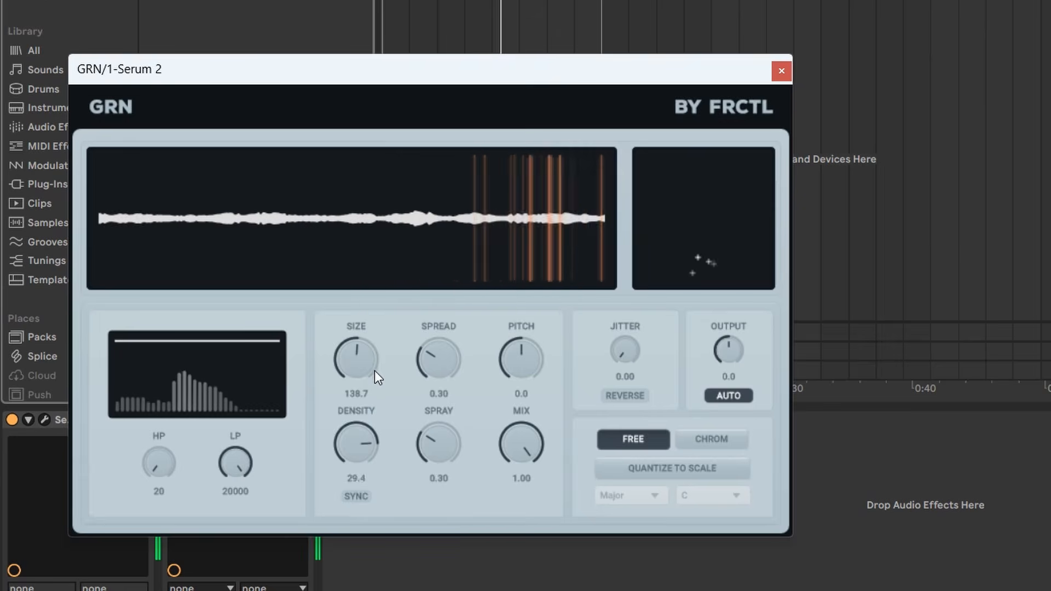
{"action": "left_click_drag", "start_coordinate": [375, 359], "coordinate": [384, 334]}
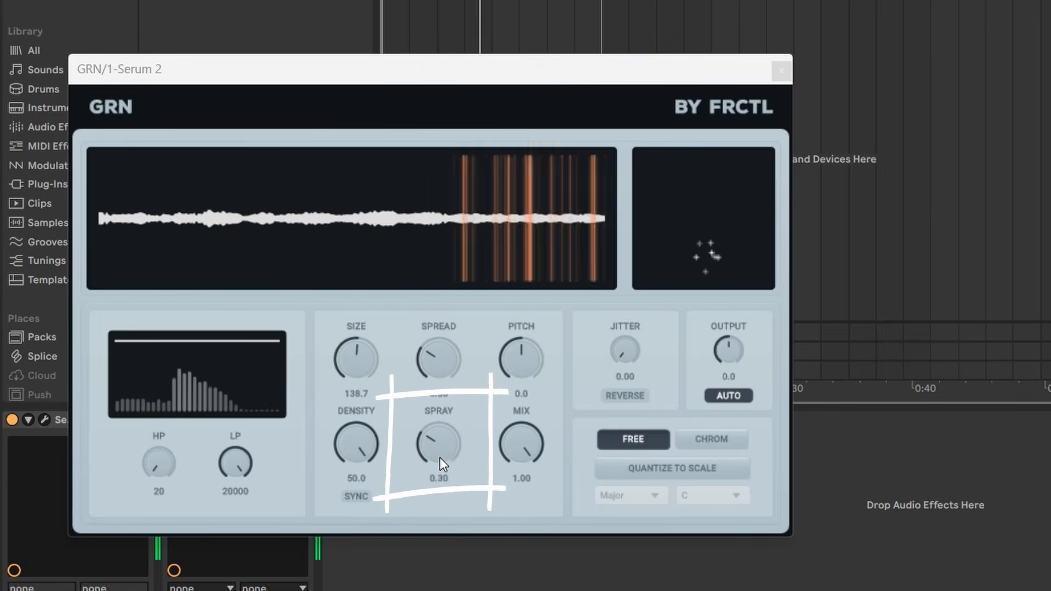
{"action": "mouse_move", "coordinate": [439, 453]}
{"action": "left_mouse_down"}
{"action": "mouse_move", "coordinate": [437, 436]}
{"action": "mouse_move", "coordinate": [443, 535]}
{"action": "mouse_move", "coordinate": [434, 452]}
{"action": "mouse_move", "coordinate": [461, 373]}
{"action": "mouse_move", "coordinate": [475, 260]}
{"action": "left_mouse_up"}
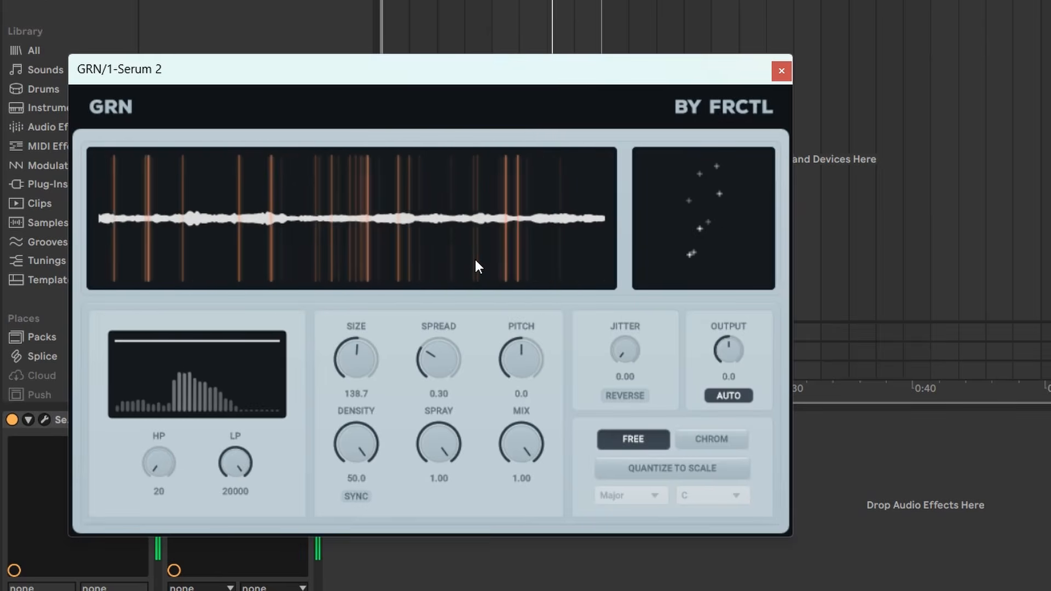
- Set the pitch to 7.6 and the jitter to 0.64, with the grains quantized to the C Major scale
{"action": "mouse_move", "coordinate": [519, 367]}
{"action": "left_mouse_down"}
{"action": "mouse_move", "coordinate": [523, 306]}
{"action": "mouse_move", "coordinate": [515, 419]}
{"action": "mouse_move", "coordinate": [521, 349]}
{"action": "left_mouse_up"}
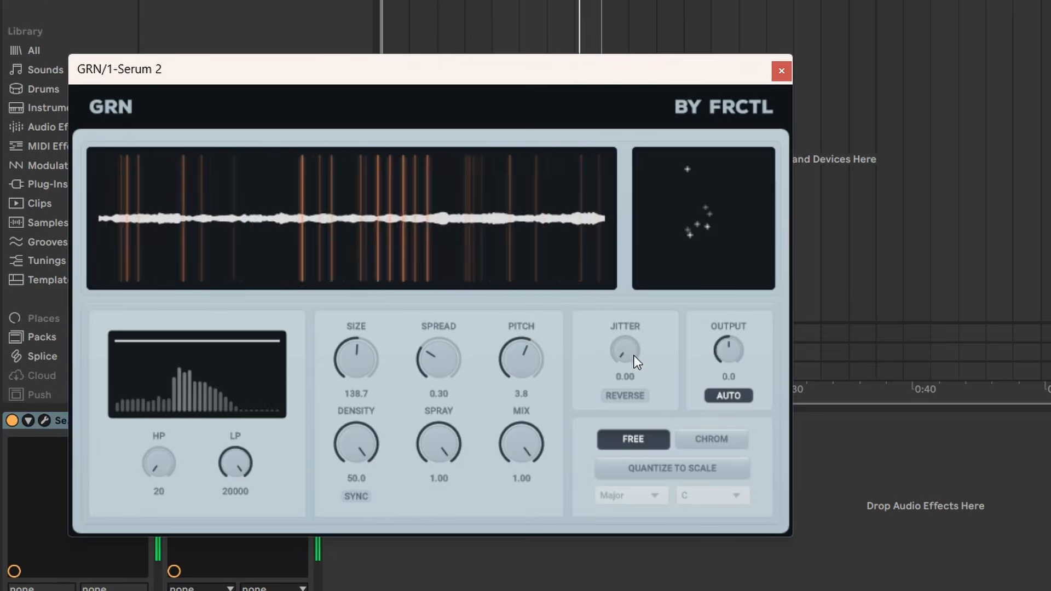
{"action": "left_click_drag", "start_coordinate": [627, 345], "coordinate": [619, 292]}
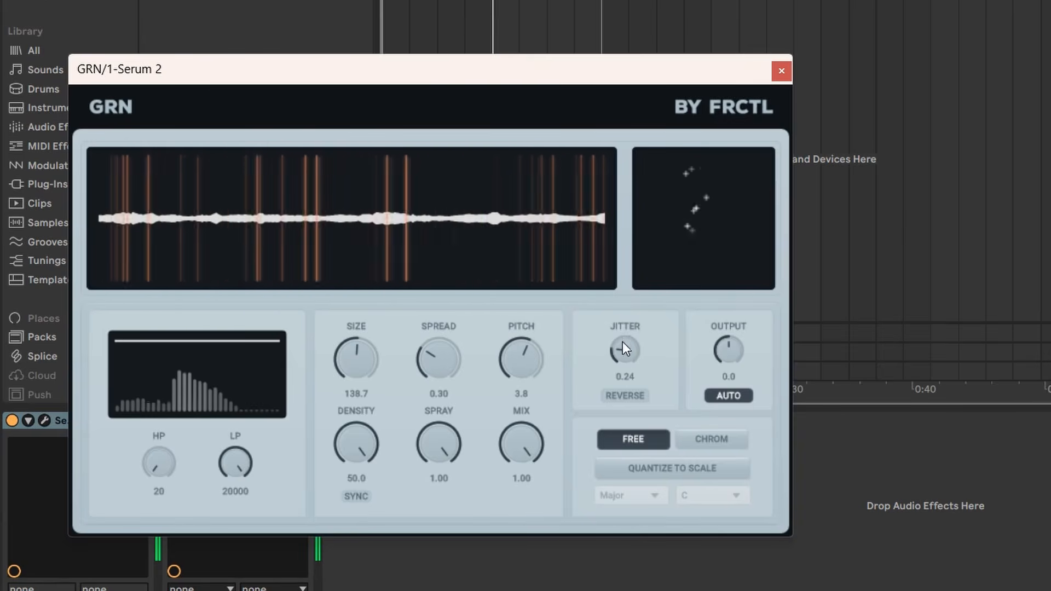
{"action": "left_click", "coordinate": [651, 471]}
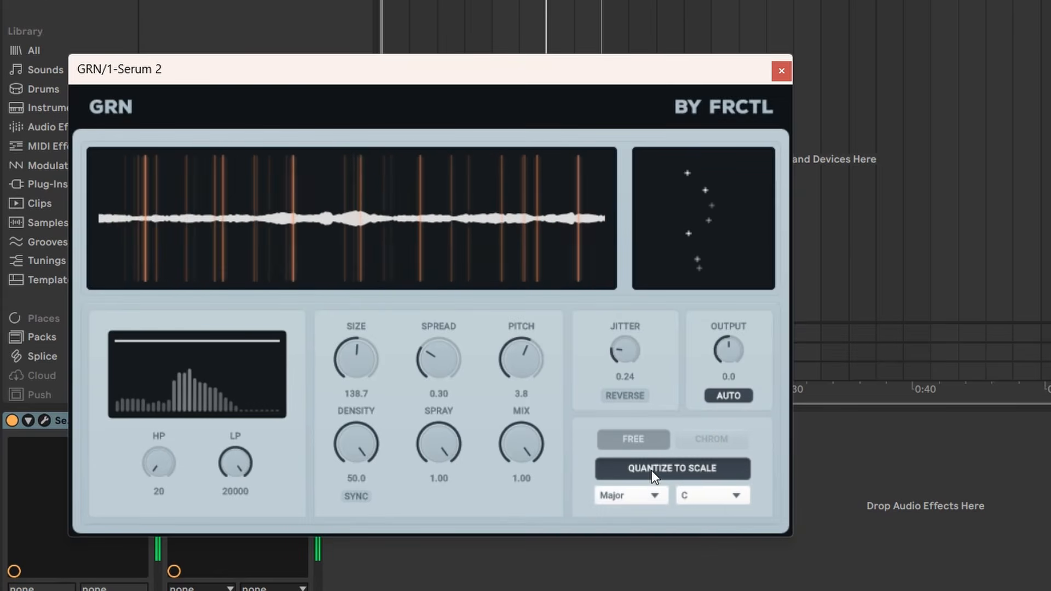
{"action": "left_click_drag", "start_coordinate": [527, 363], "coordinate": [529, 348]}
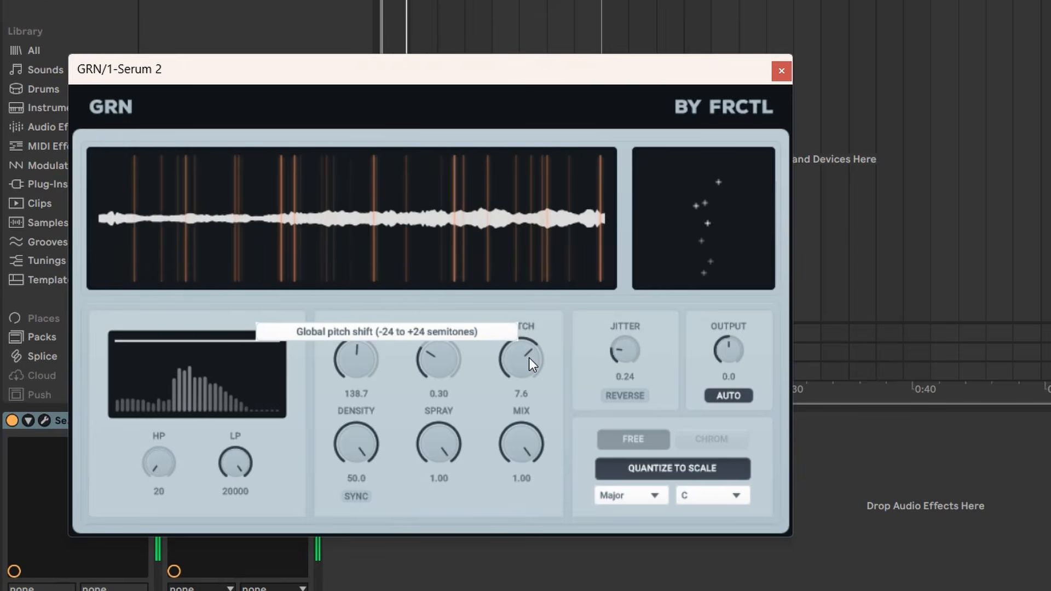
{"action": "left_click_drag", "start_coordinate": [618, 349], "coordinate": [618, 324]}
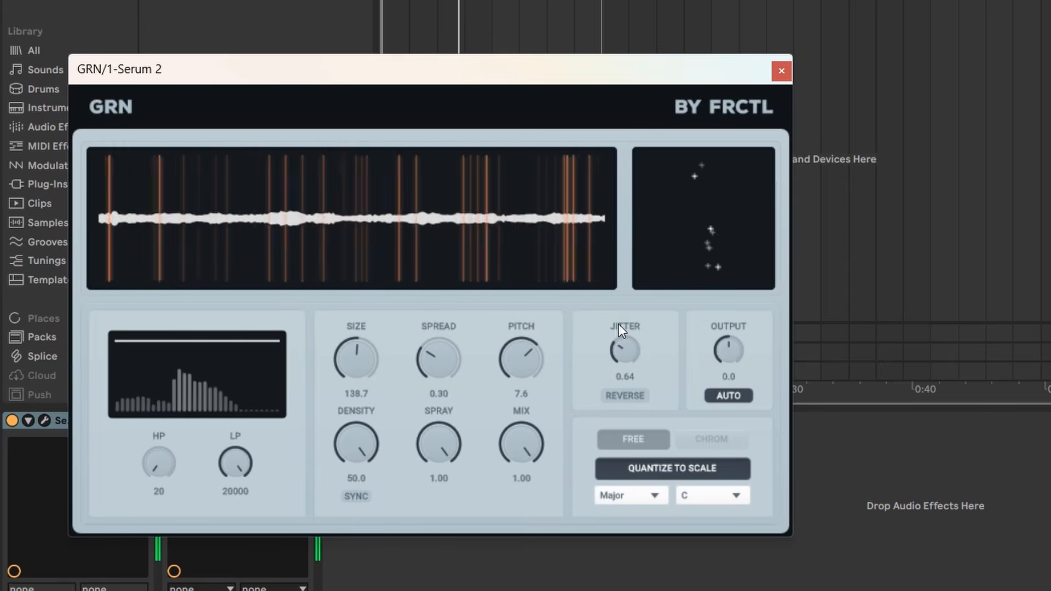
- Compare the sound with Quantize to Scale off and on, leaving it on
{"action": "left_click", "coordinate": [630, 469]}
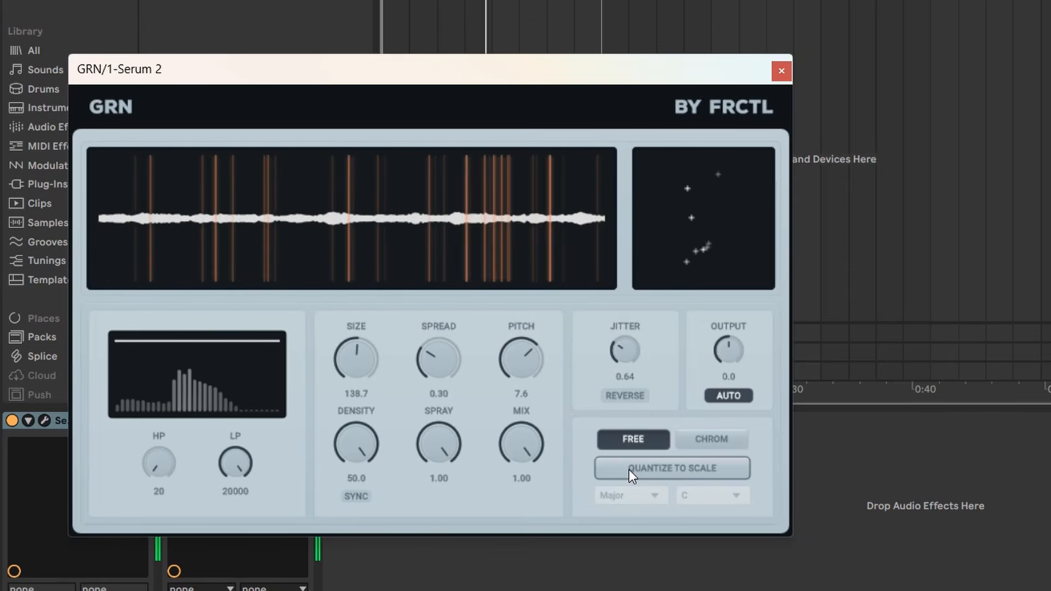
{"action": "left_click", "coordinate": [630, 470]}
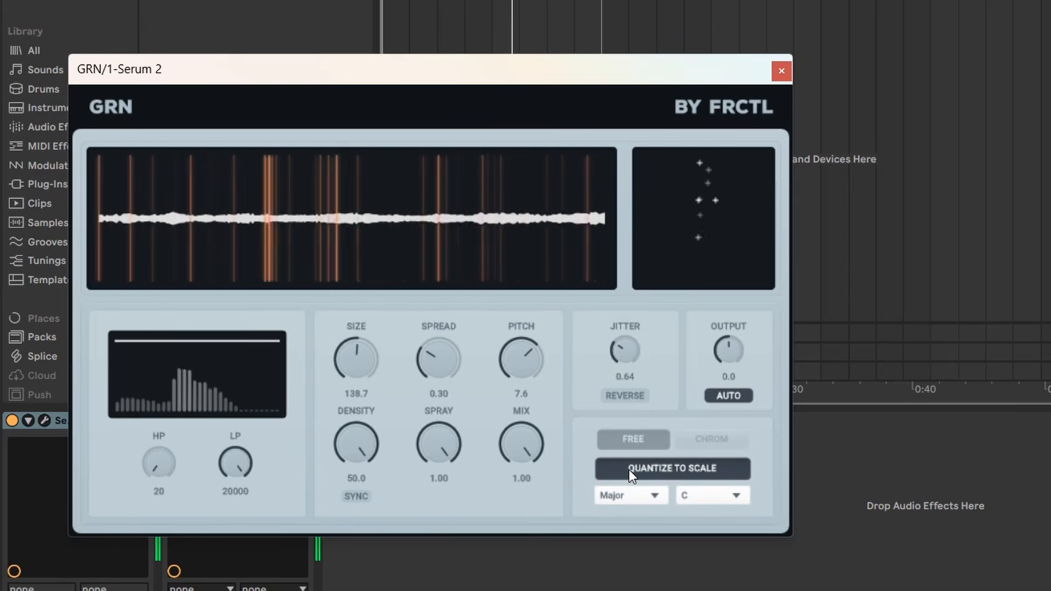
{"action": "left_click", "coordinate": [630, 470]}
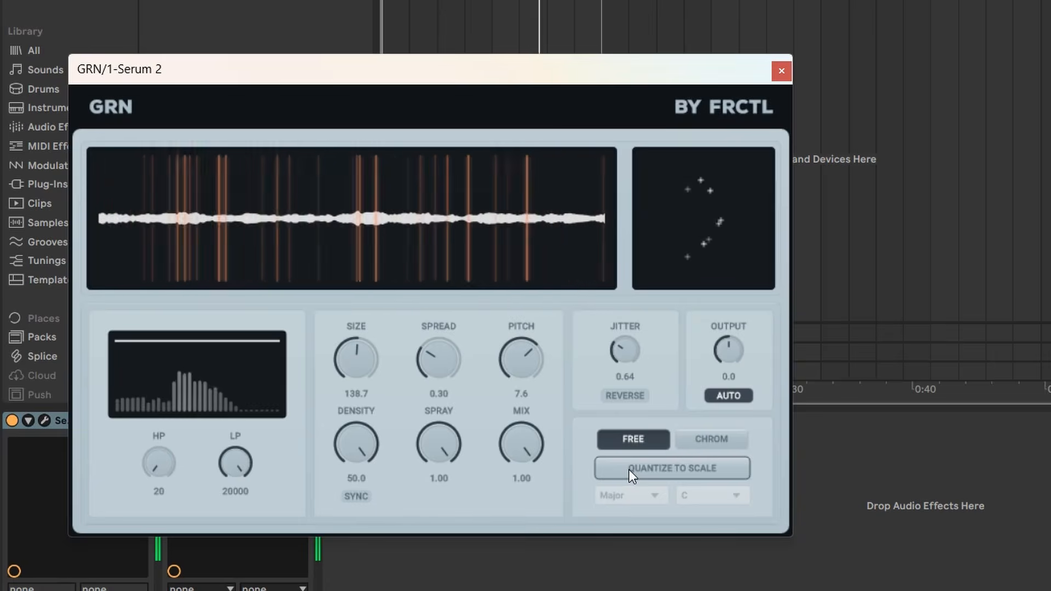
{"action": "left_click", "coordinate": [629, 469]}
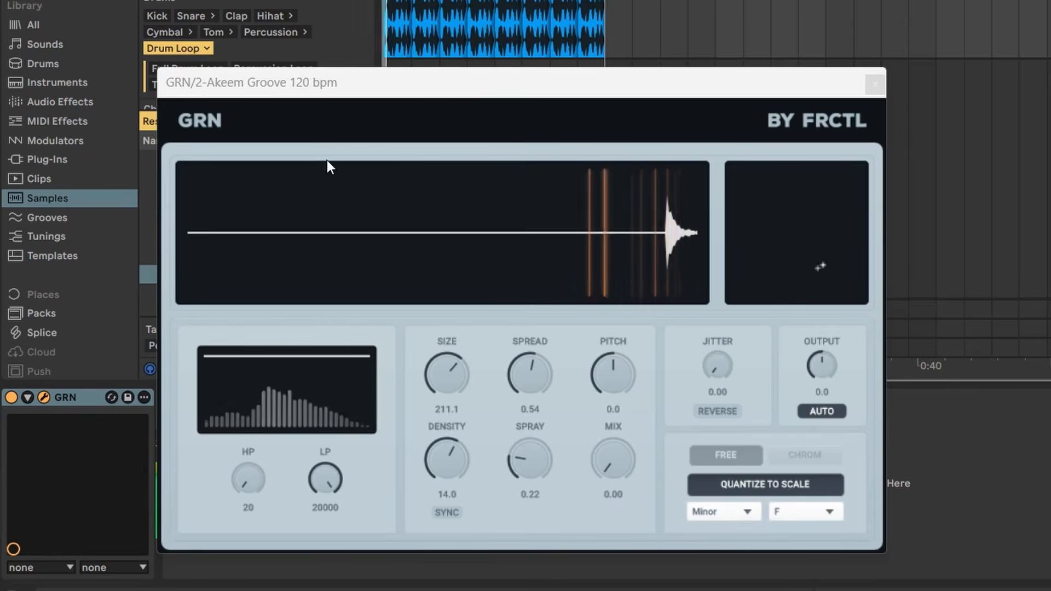
- On the Akeem Groove track's GRN, set the mix to 0.34 and pitch to 4.8, and restart playback
{"action": "left_click_drag", "start_coordinate": [602, 461], "coordinate": [626, 369]}
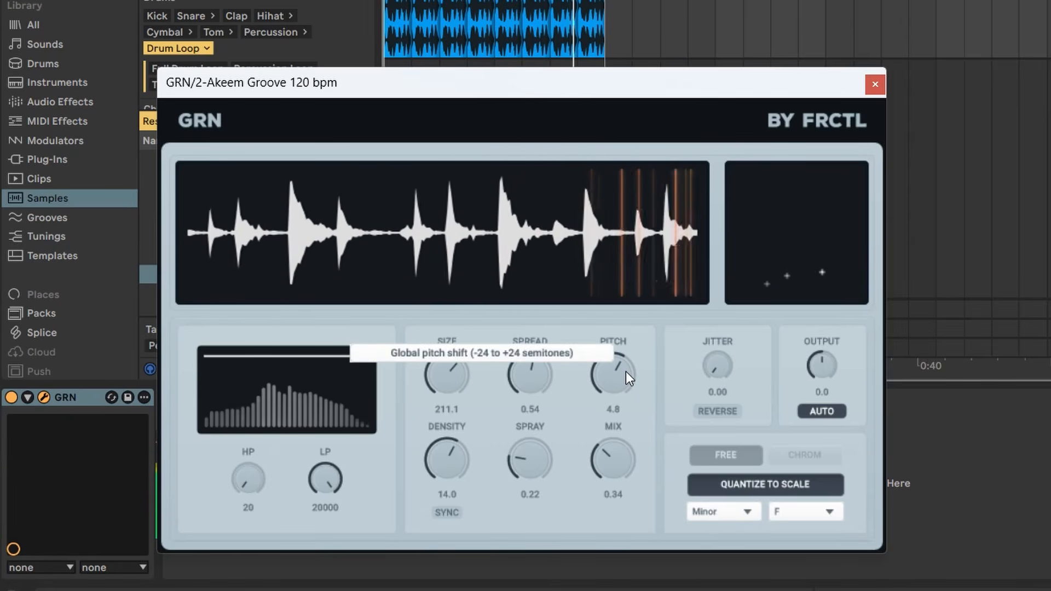
{"action": "key", "text": "space"}
{"action": "key", "text": "space"}
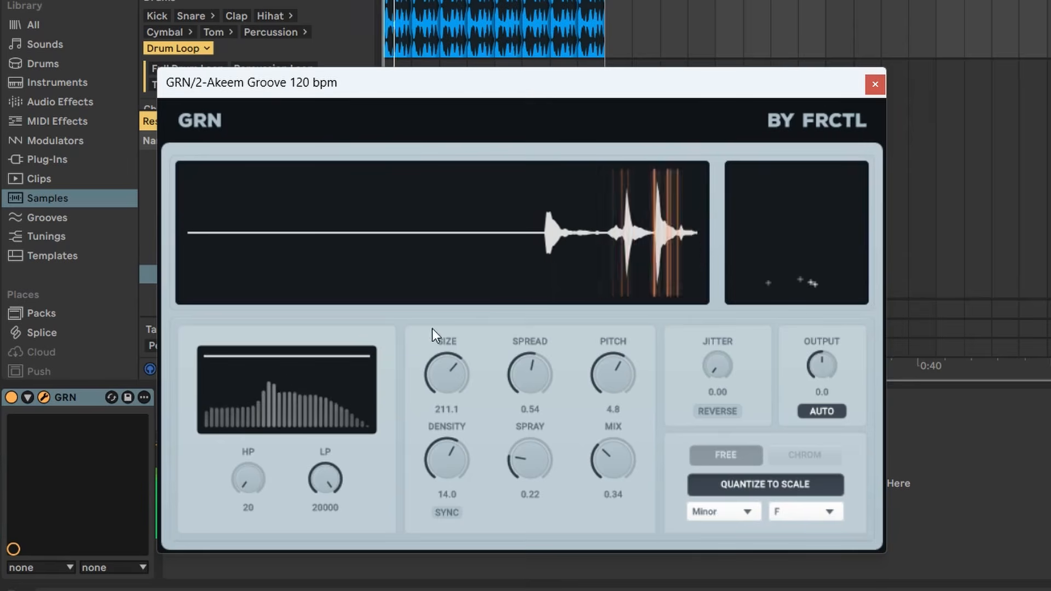
- Sync the grain density to the tempo, try it at 1/16 and 1/32, and toggle the sync again
{"action": "left_click", "coordinate": [447, 512]}
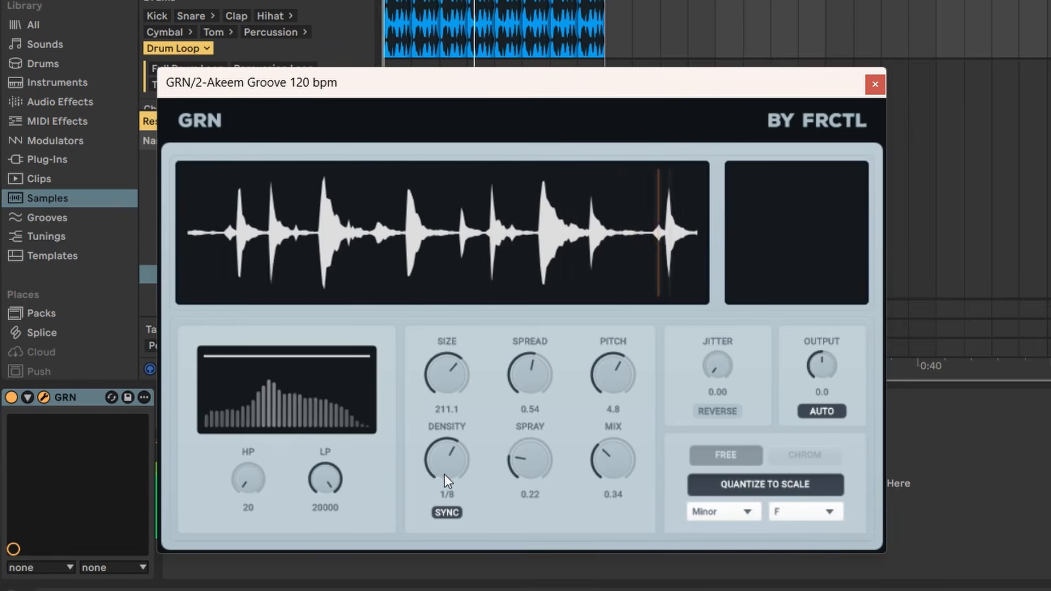
{"action": "left_click_drag", "start_coordinate": [442, 465], "coordinate": [448, 440]}
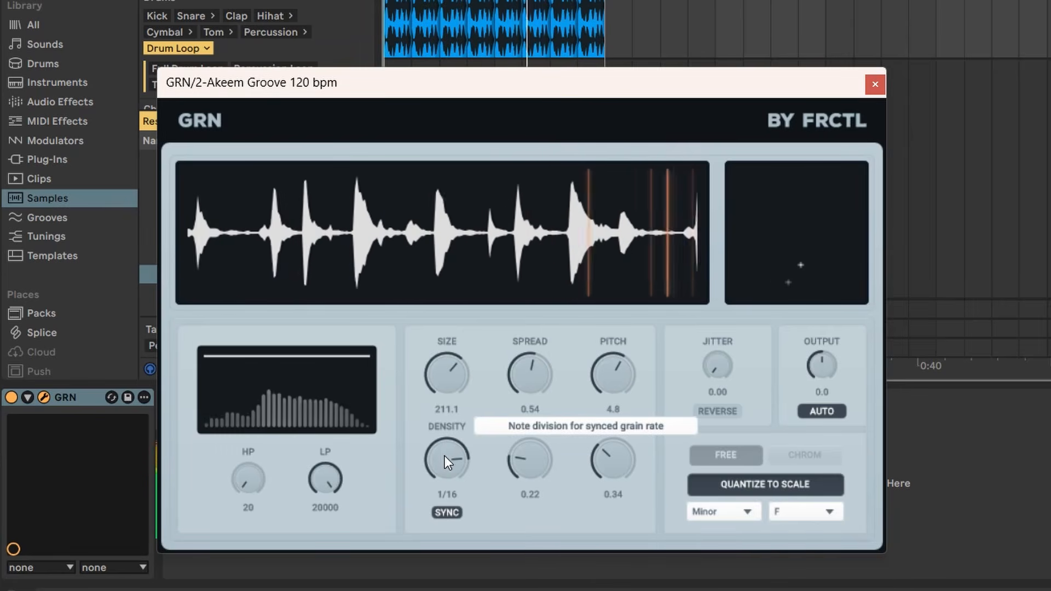
{"action": "left_click_drag", "start_coordinate": [445, 456], "coordinate": [457, 429]}
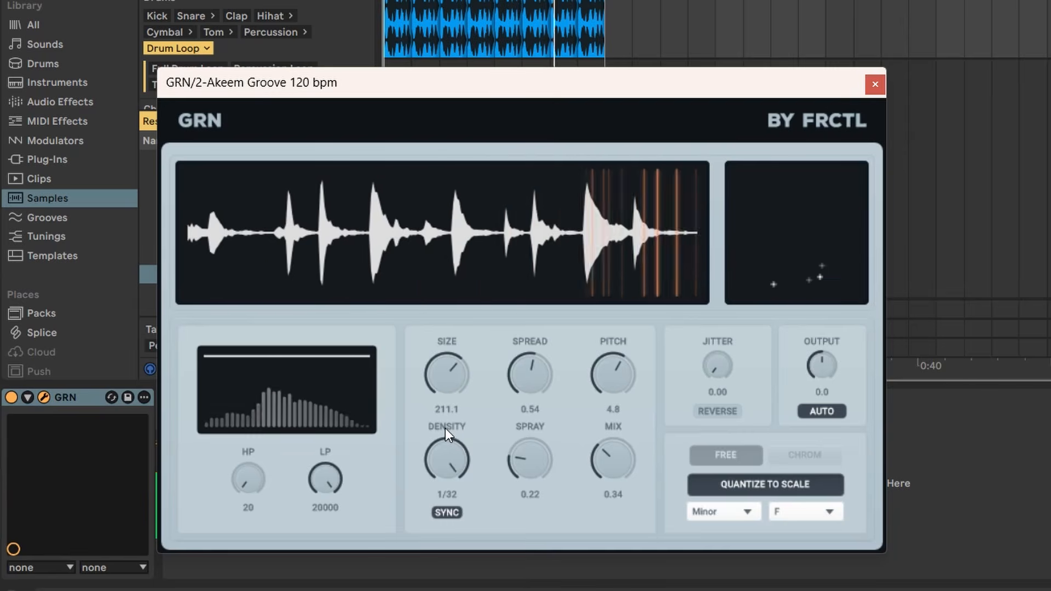
{"action": "left_click", "coordinate": [457, 516]}
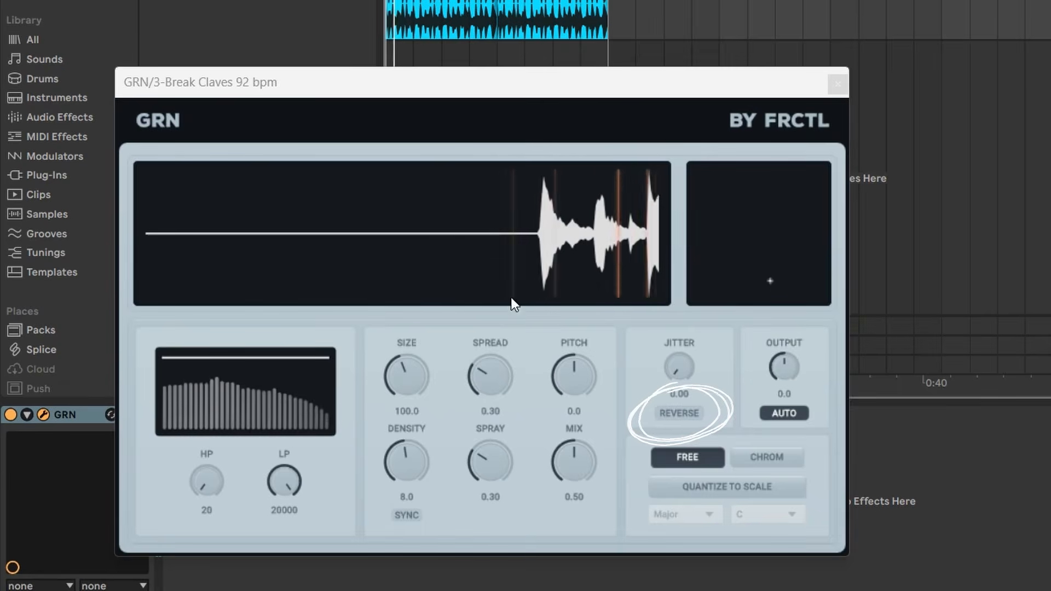
- Try the Reverse option in the Break Claves track's GRN and switch it back off
{"action": "left_click", "coordinate": [672, 413]}
{"action": "mouse_move", "coordinate": [576, 475]}
{"action": "left_mouse_down"}
{"action": "mouse_move", "coordinate": [588, 399]}
{"action": "mouse_move", "coordinate": [582, 350]}
{"action": "mouse_move", "coordinate": [581, 475]}
{"action": "left_mouse_up"}
{"action": "left_click", "coordinate": [668, 411]}
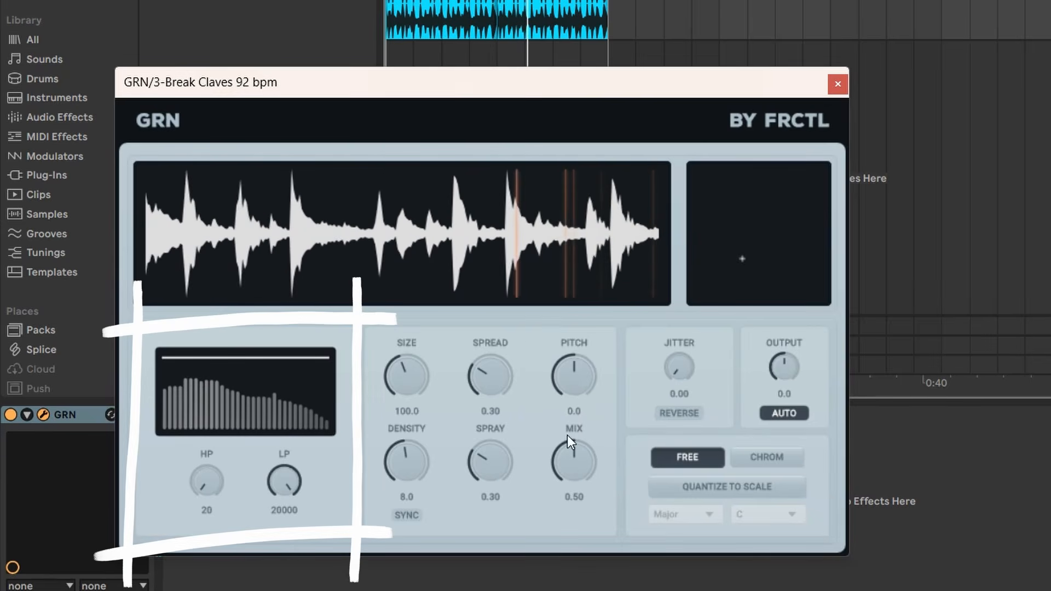
- Set the high-pass filter to 1821, the mix to 1.00 and the low-pass filter to 7072, with Reverse on
{"action": "left_click_drag", "start_coordinate": [204, 481], "coordinate": [276, 304]}
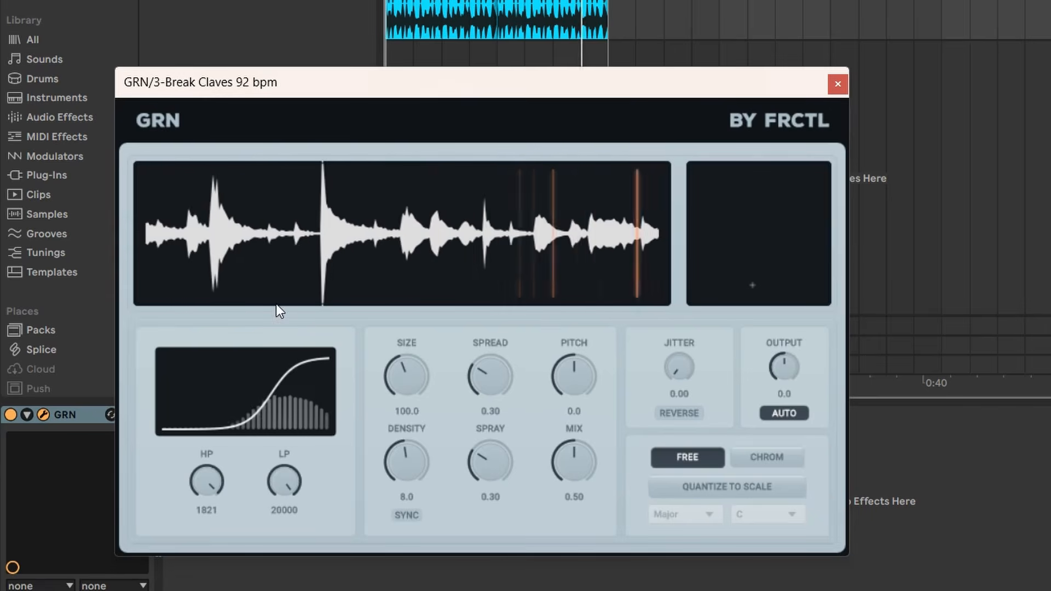
{"action": "left_click_drag", "start_coordinate": [582, 451], "coordinate": [590, 422]}
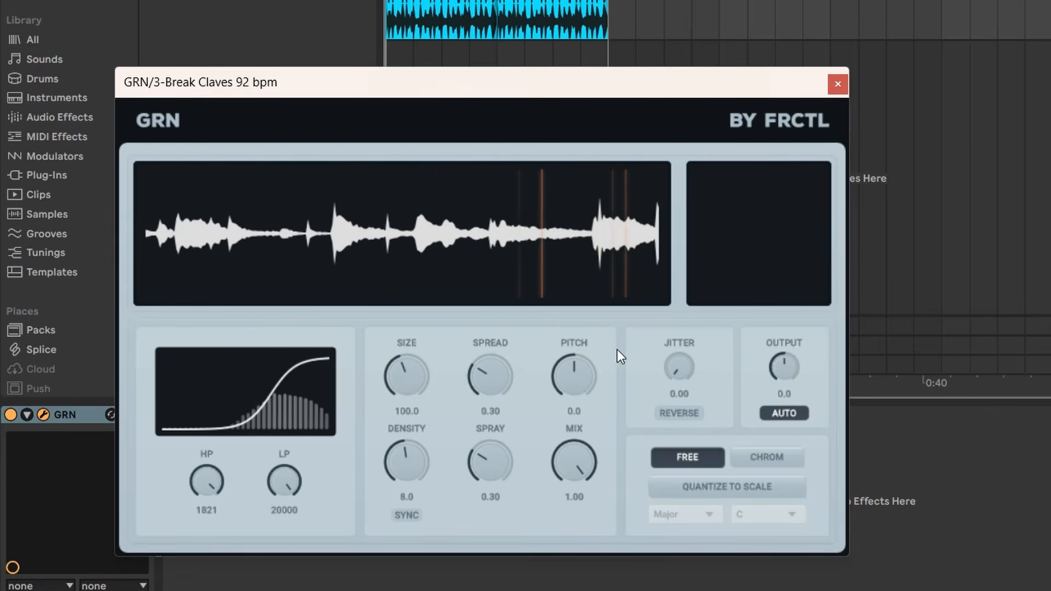
{"action": "left_click", "coordinate": [674, 413]}
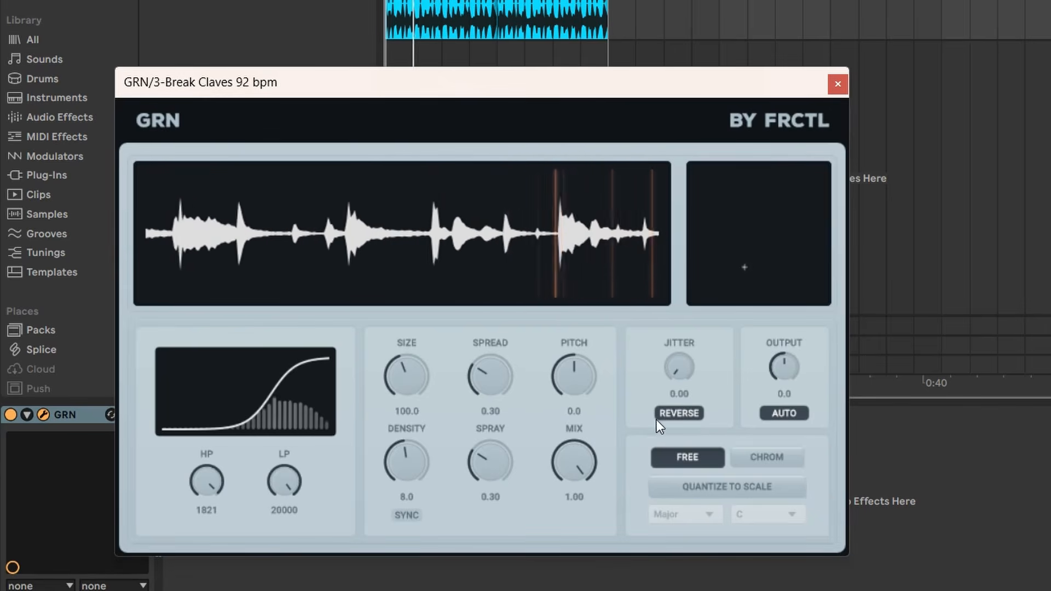
{"action": "left_click_drag", "start_coordinate": [314, 489], "coordinate": [289, 547]}
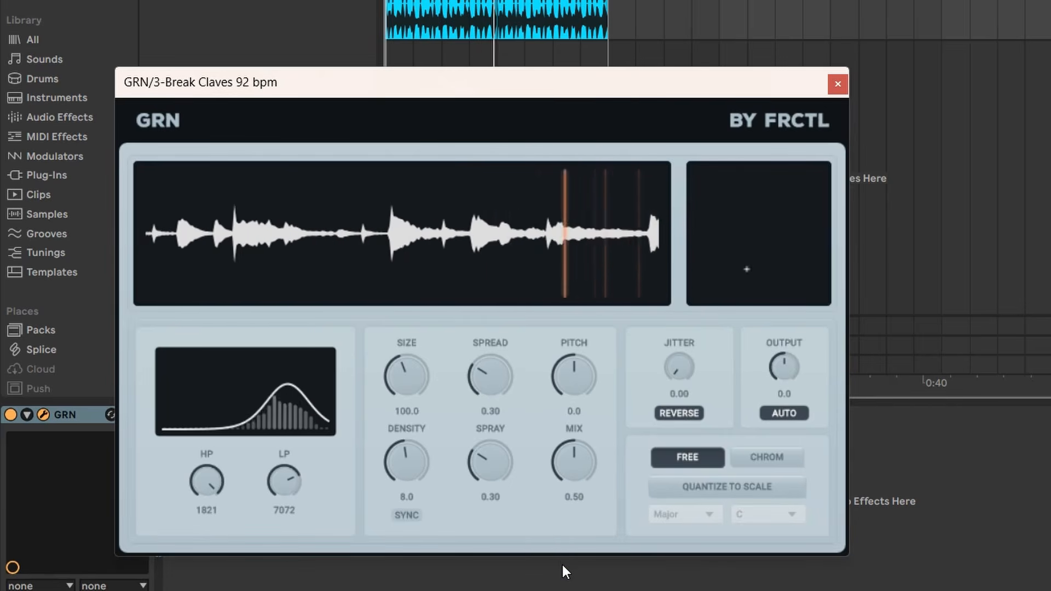
- Raise the mix and lower the high-pass and low-pass cutoffs on the Break Claves grains
{"action": "left_click_drag", "start_coordinate": [582, 427], "coordinate": [584, 329]}
{"action": "left_click_drag", "start_coordinate": [207, 481], "coordinate": [203, 558]}
{"action": "left_click_drag", "start_coordinate": [299, 502], "coordinate": [284, 590]}
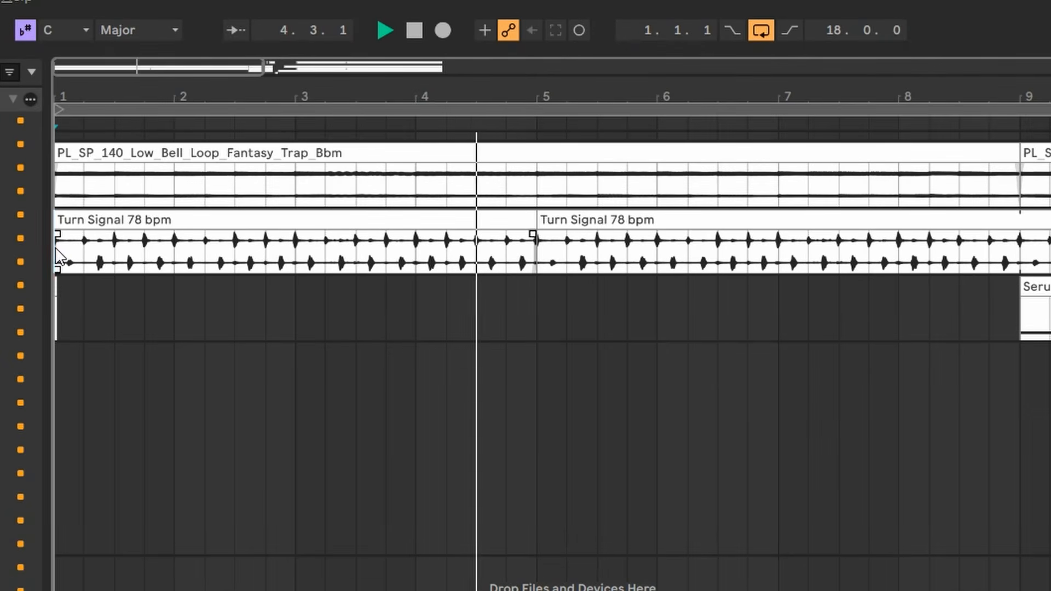
- Stop playback, open GRN on the Turn Signal 78 bpm track, and play the arrangement from the start
{"action": "key", "text": "space"}
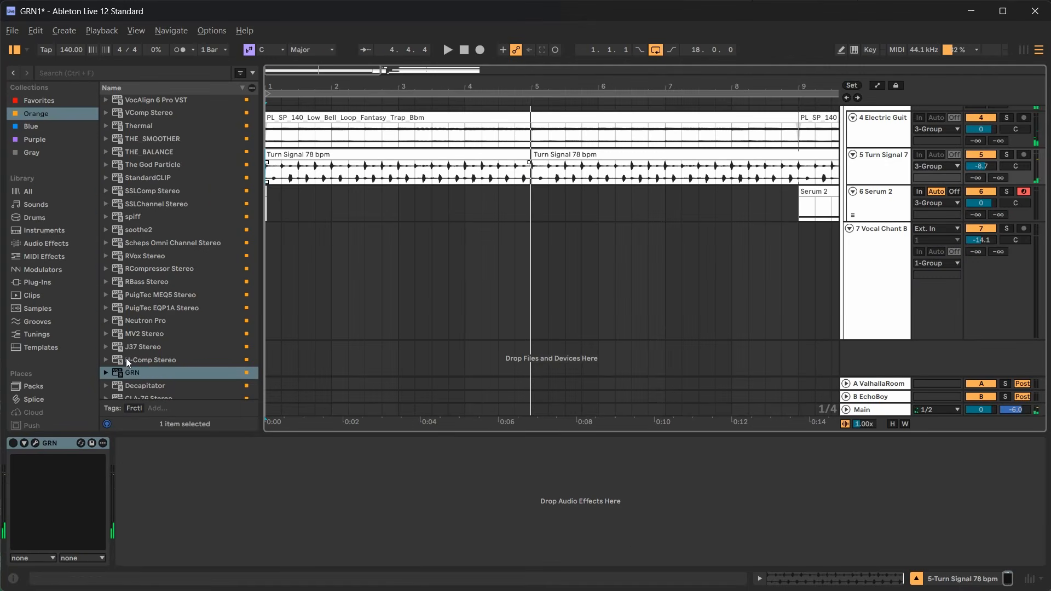
{"action": "left_click", "coordinate": [35, 443]}
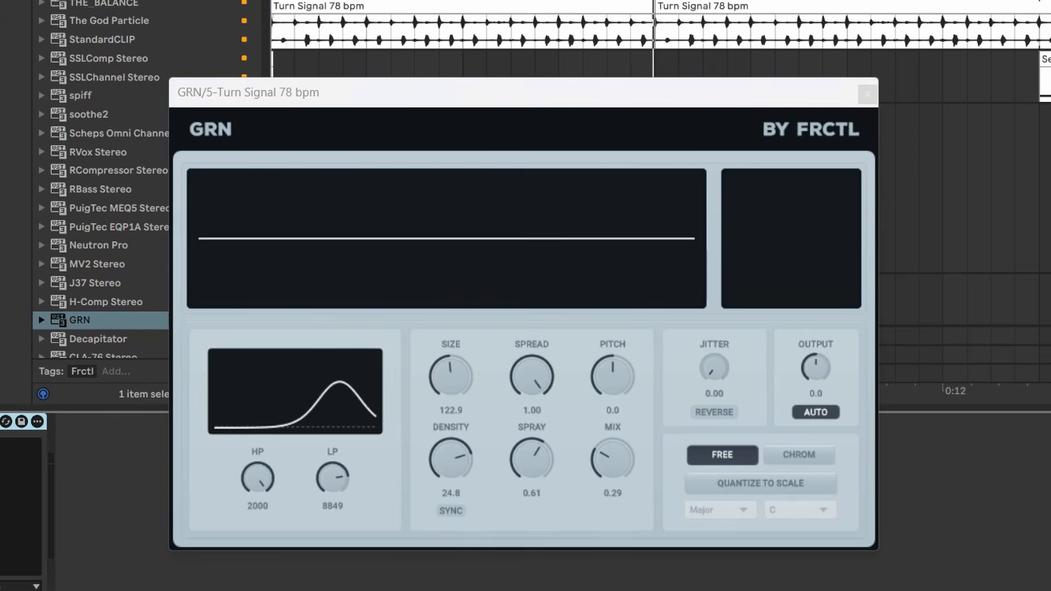
{"action": "key", "text": "space"}
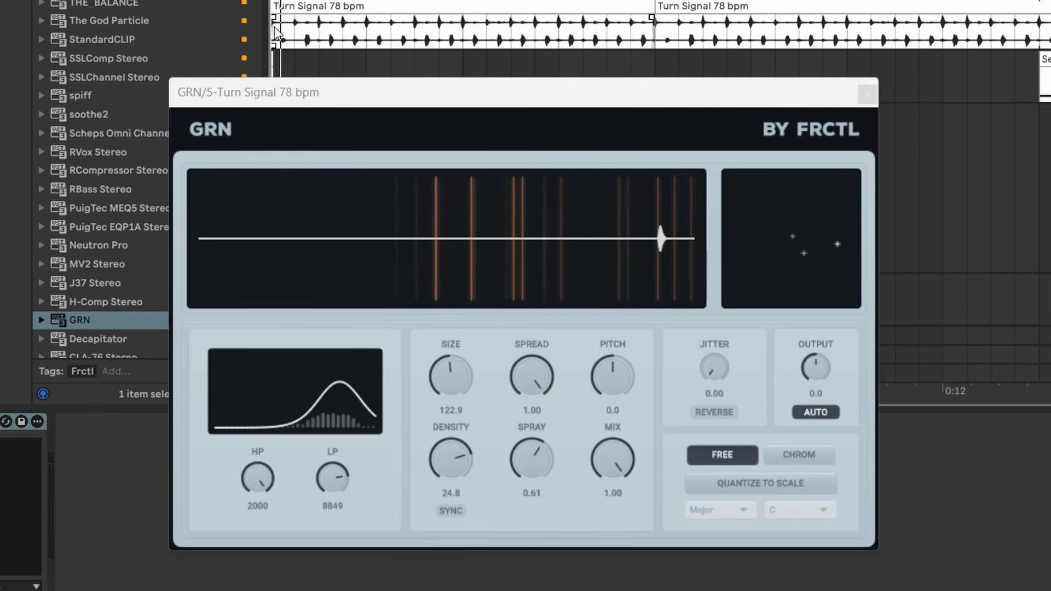